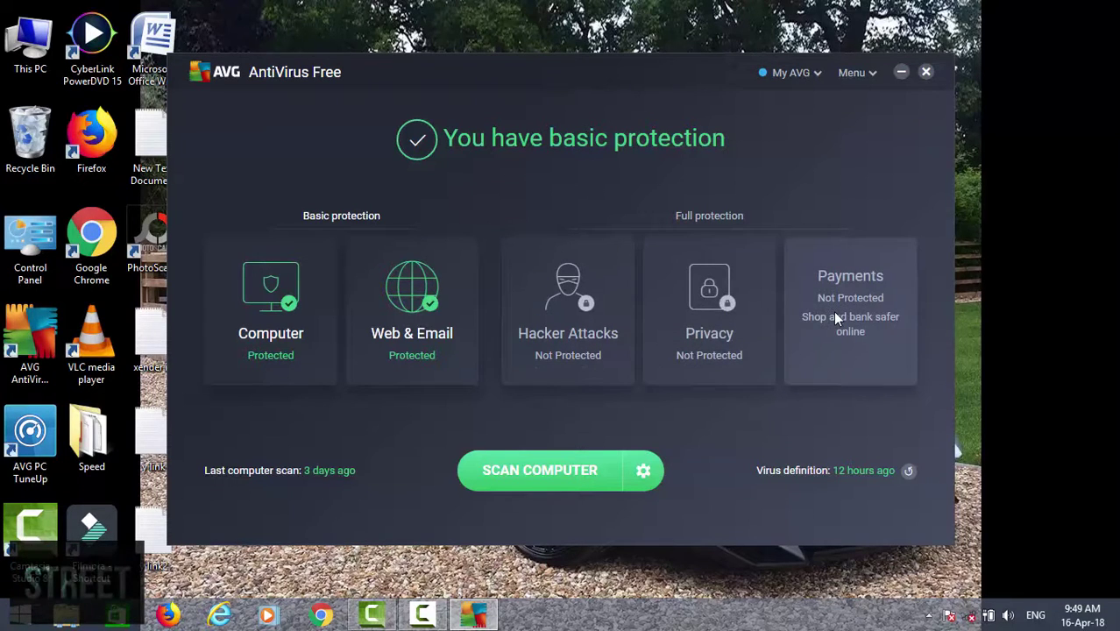
View the antivirus's other scan options, postpone the AVG PC TuneUp purchase offer and bring the PC TuneUp window fully into view
click(643, 470)
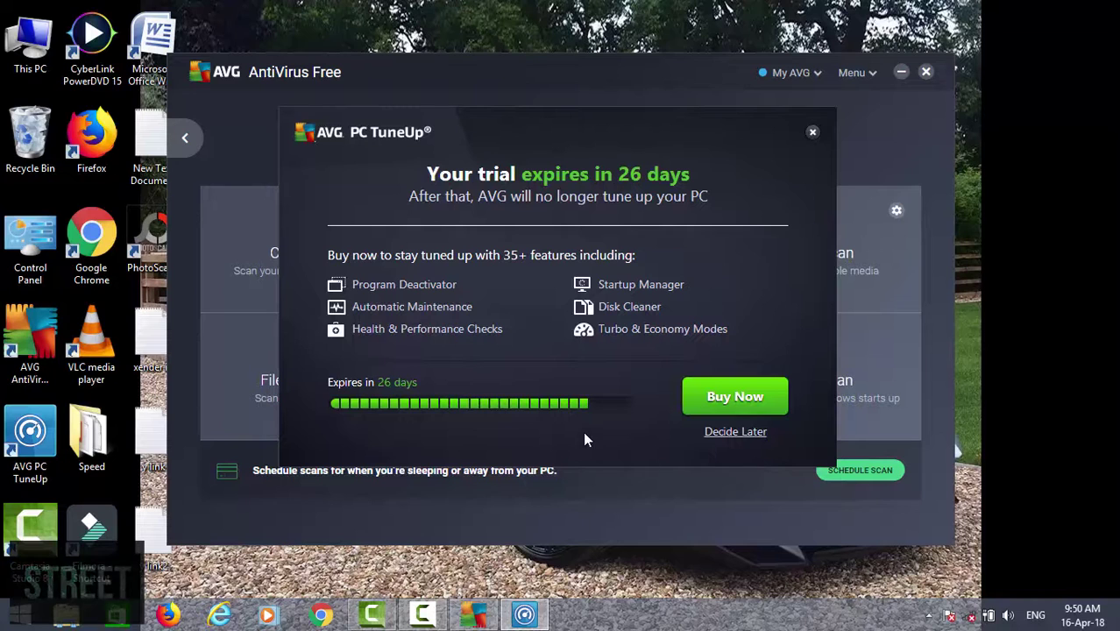
click(721, 433)
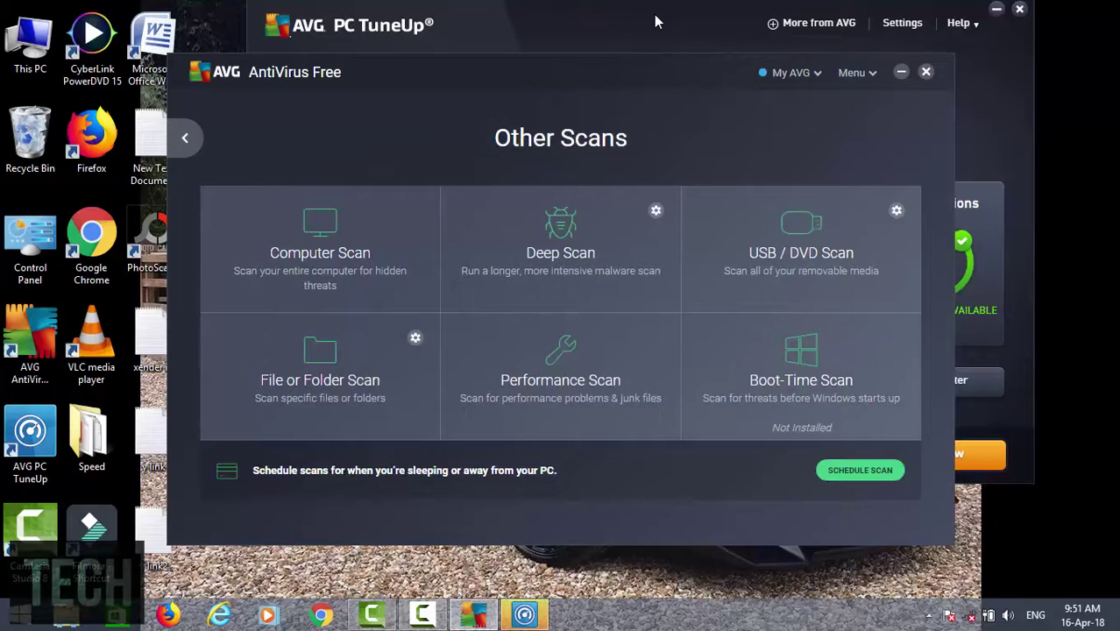
click(654, 14)
drag(654, 14, 596, 26)
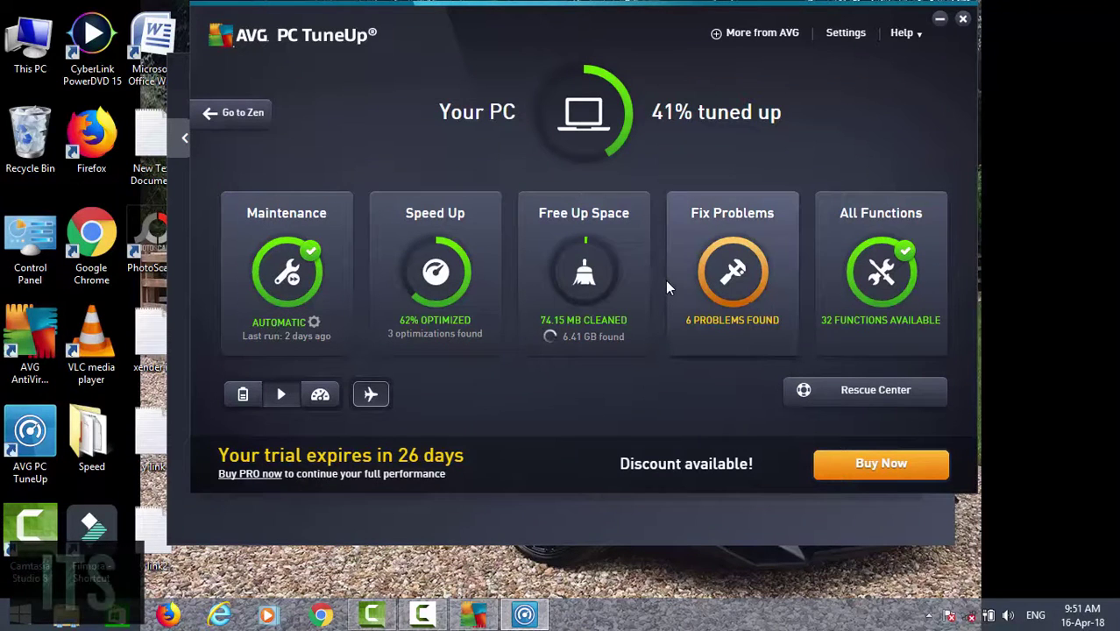
Review the problems listed under Fix Problems and the clean-up potential under Free Up Space
click(735, 263)
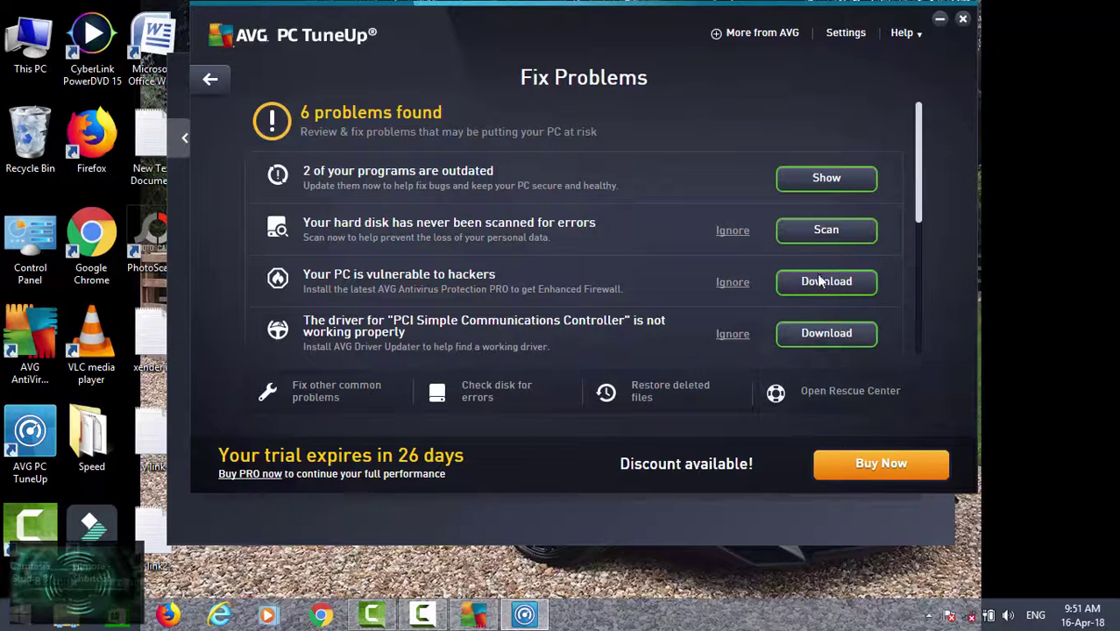
click(210, 79)
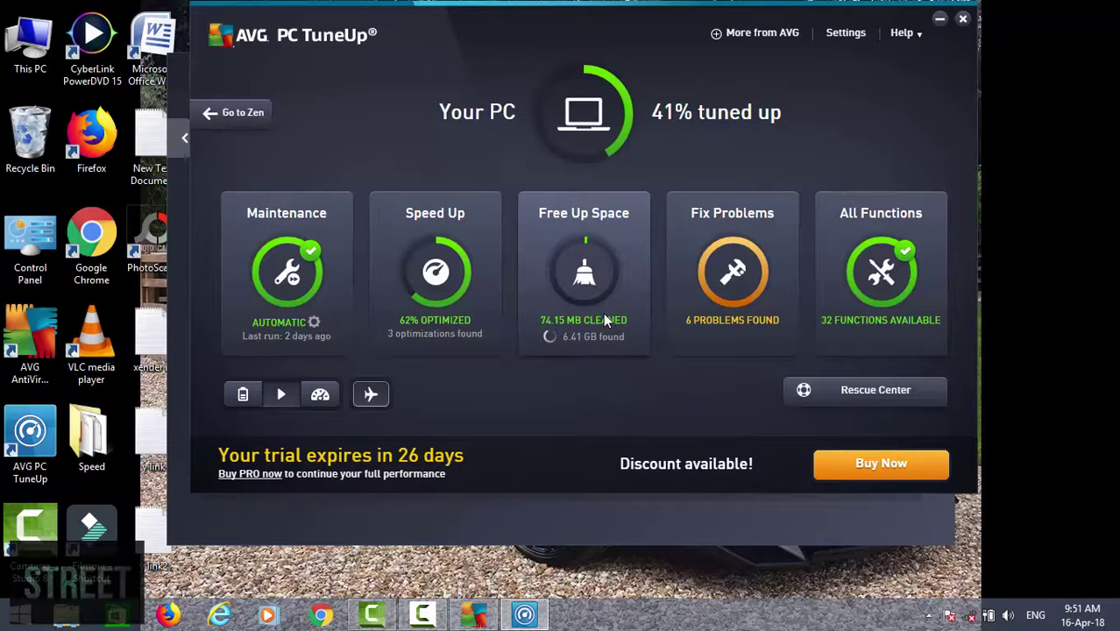
click(603, 312)
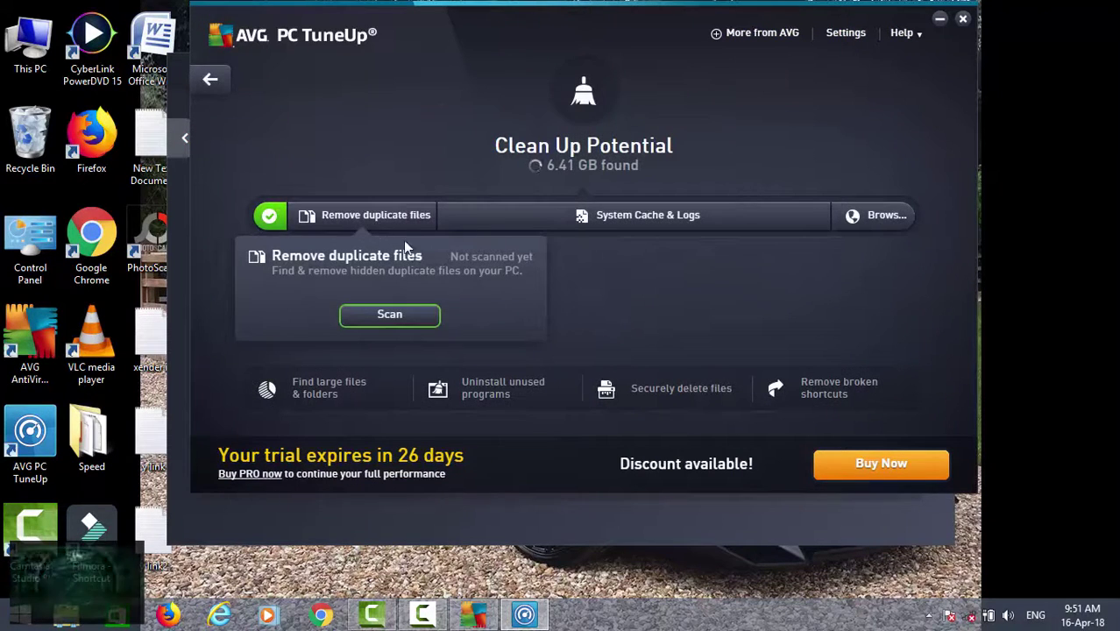
click(211, 79)
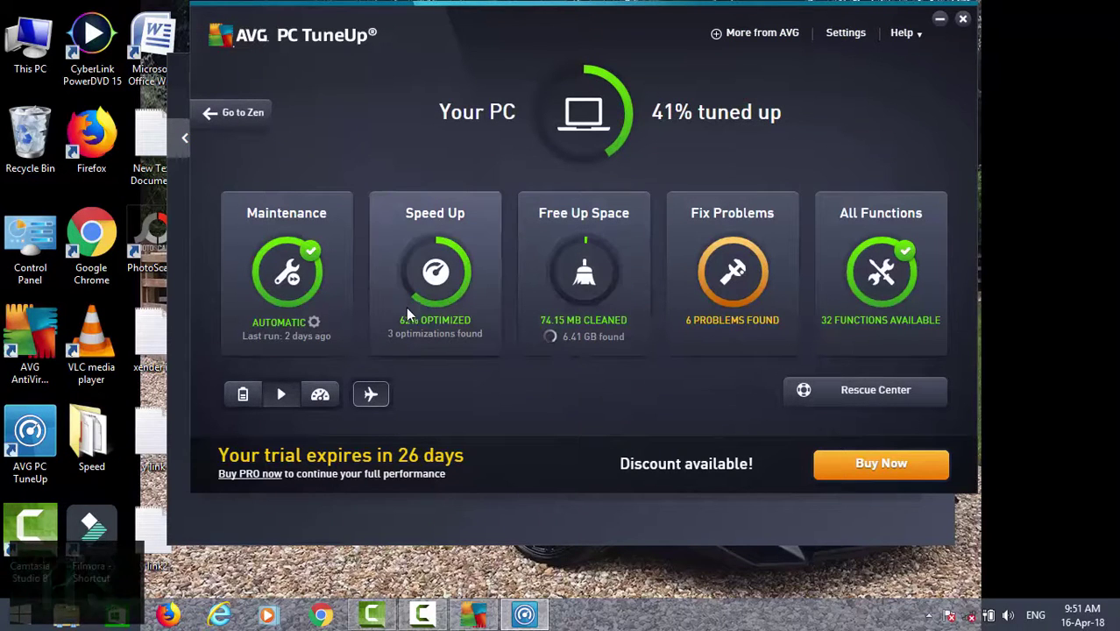
Examine the optimized items under Speed Up and check the Maintenance entry
click(401, 247)
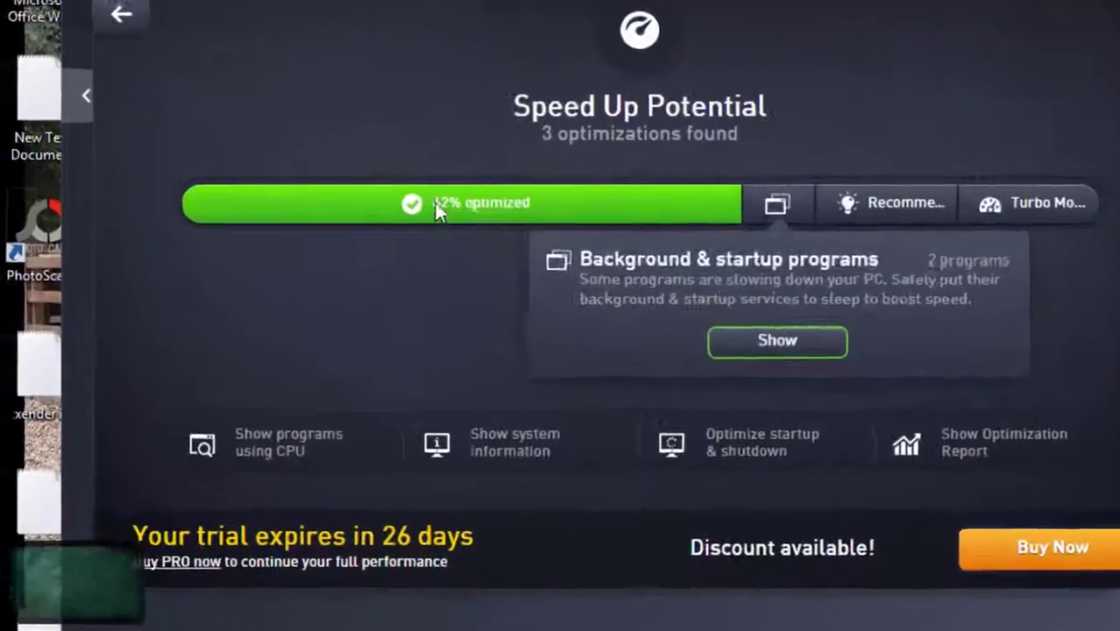
mouse_move(442, 213)
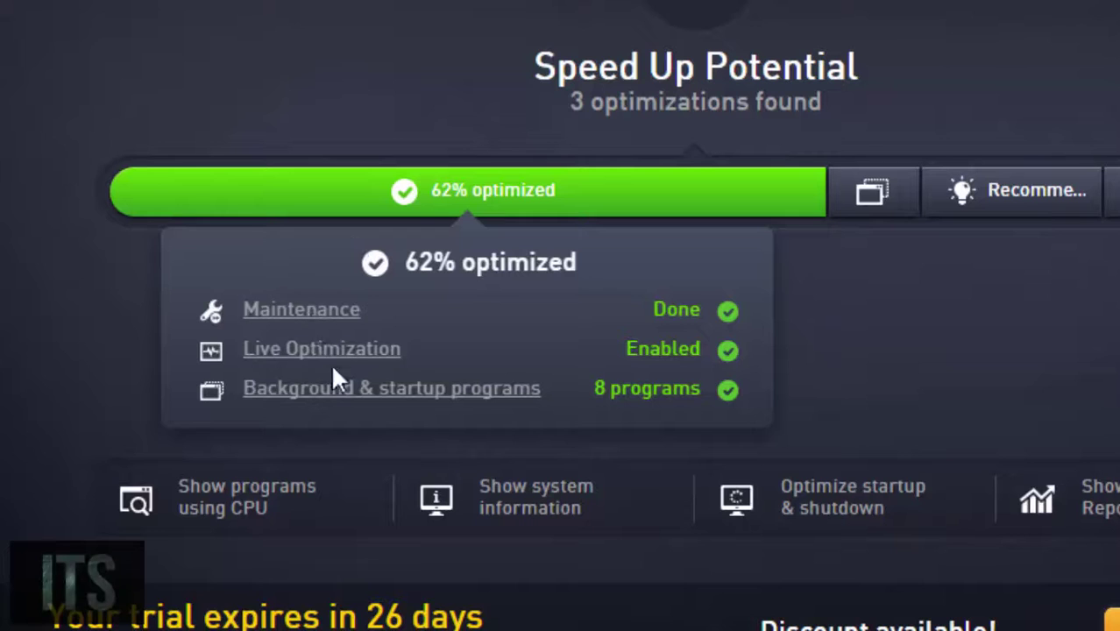
click(301, 309)
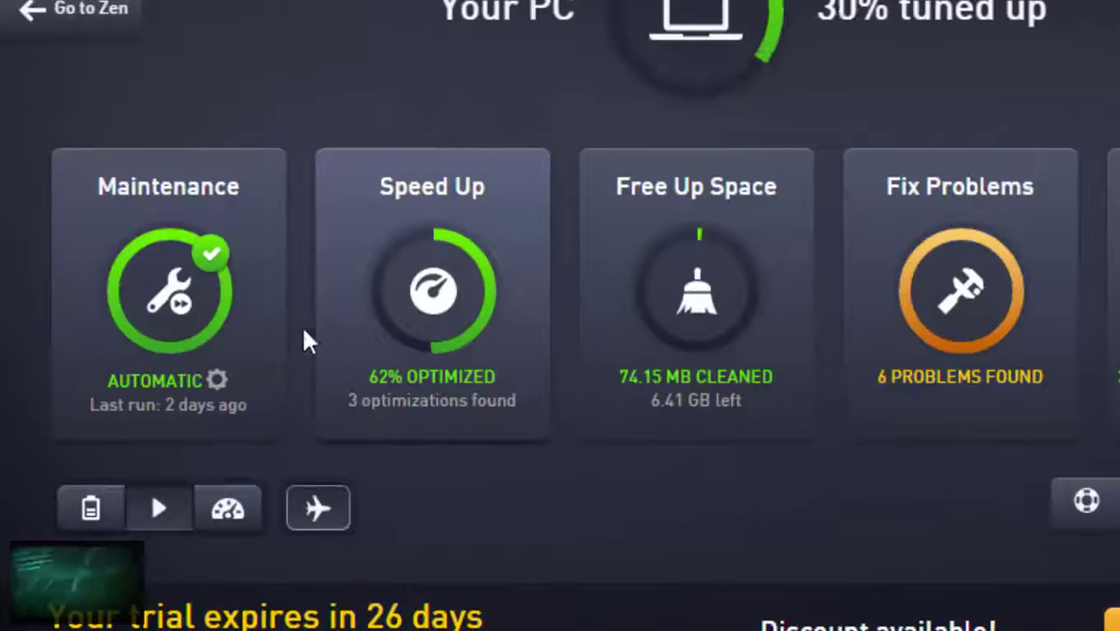
click(162, 321)
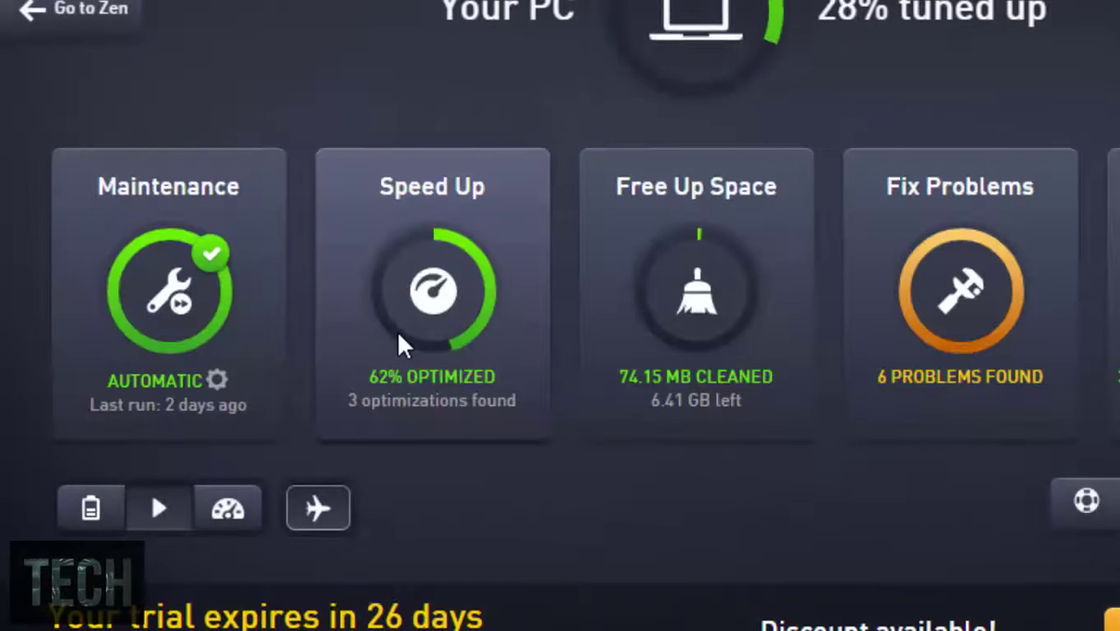
View the Live Optimization settings from the Speed Up details and leave them without saving changes
click(399, 335)
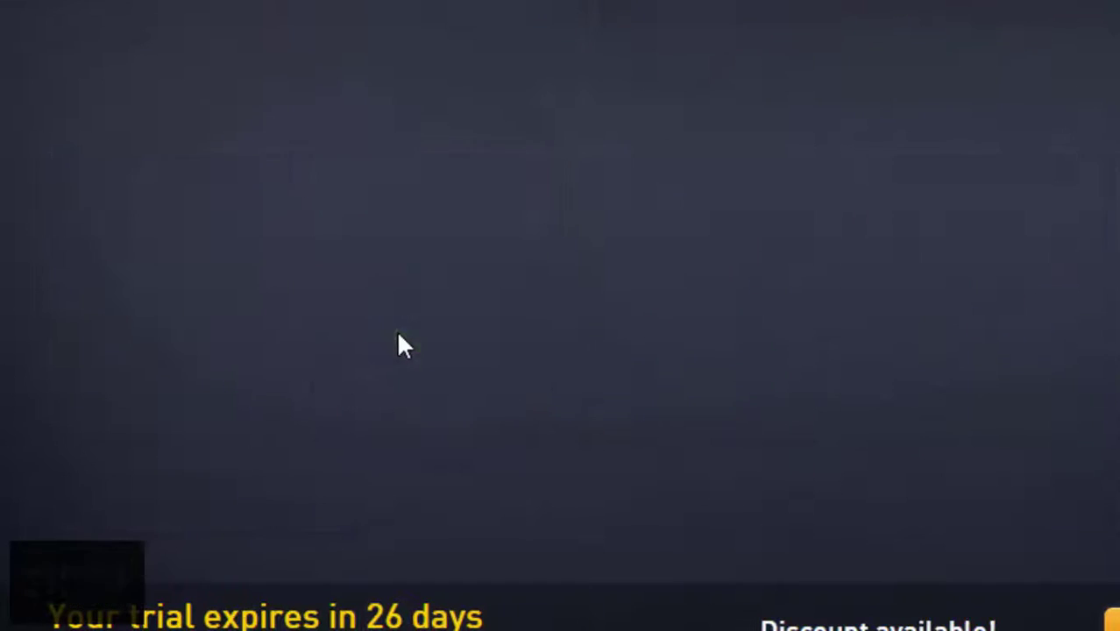
mouse_move(530, 195)
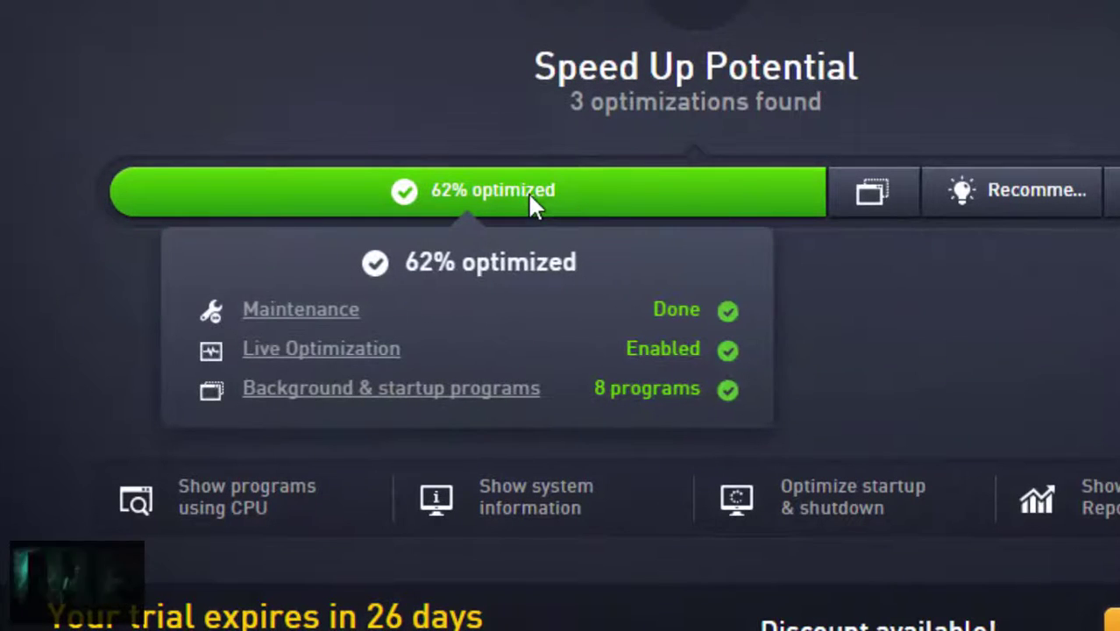
click(337, 366)
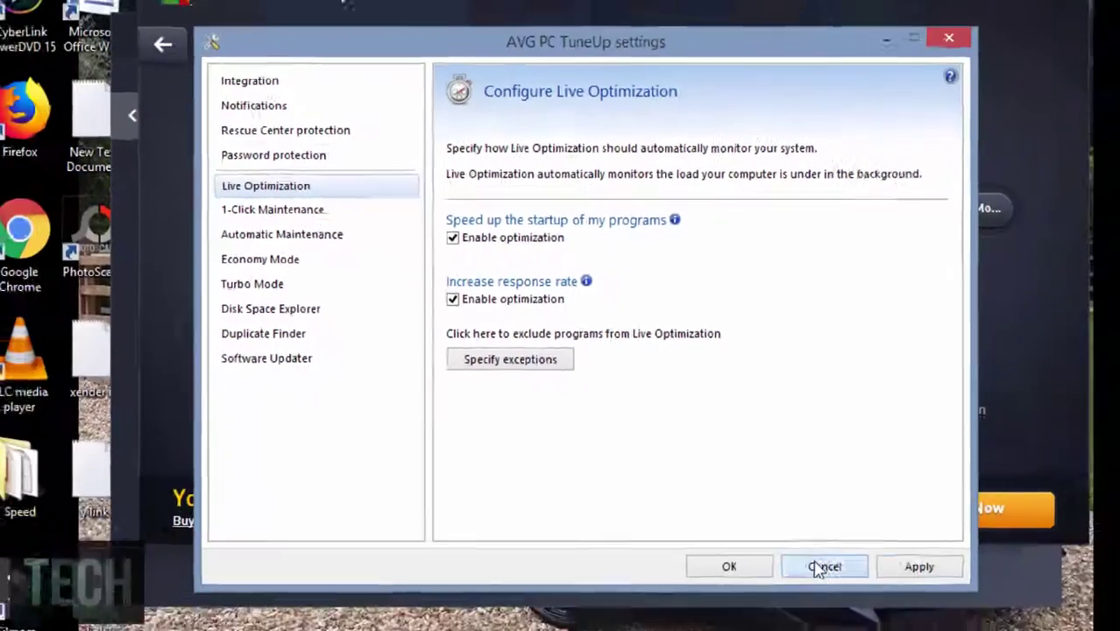
click(826, 566)
Put Google Chrome and the Optimize Start Menu Cache program to sleep under Background & startup programs
click(372, 329)
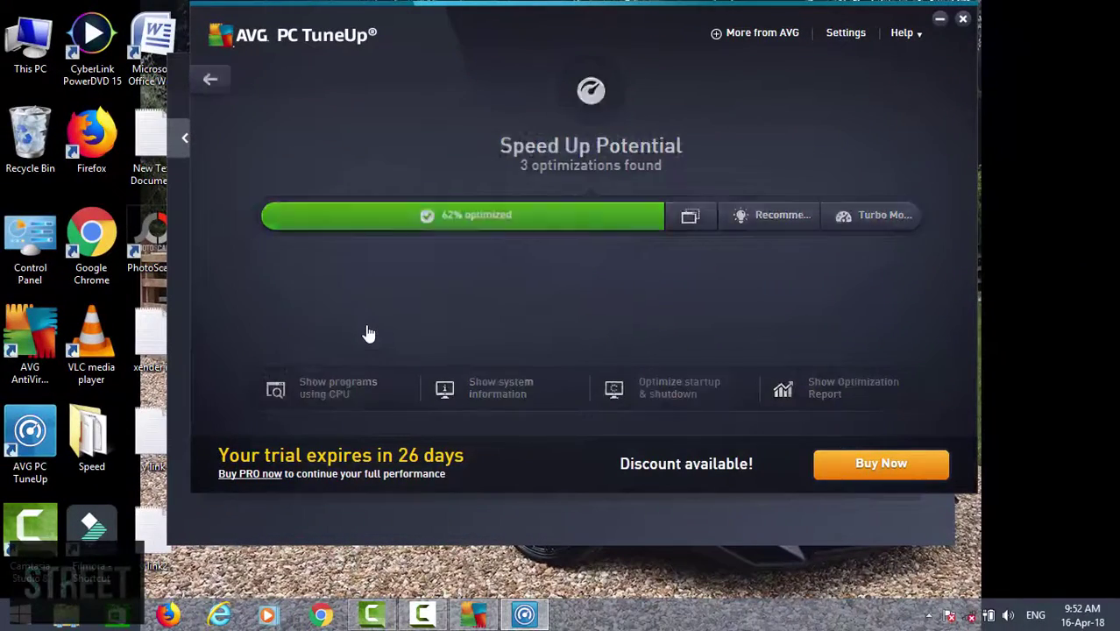
click(210, 83)
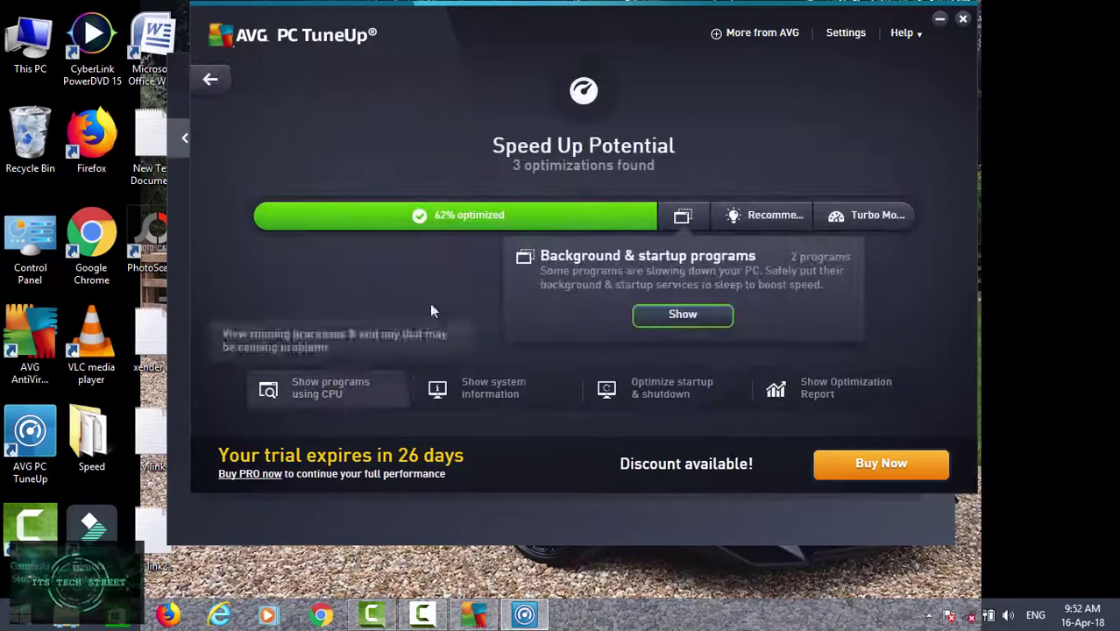
mouse_move(505, 218)
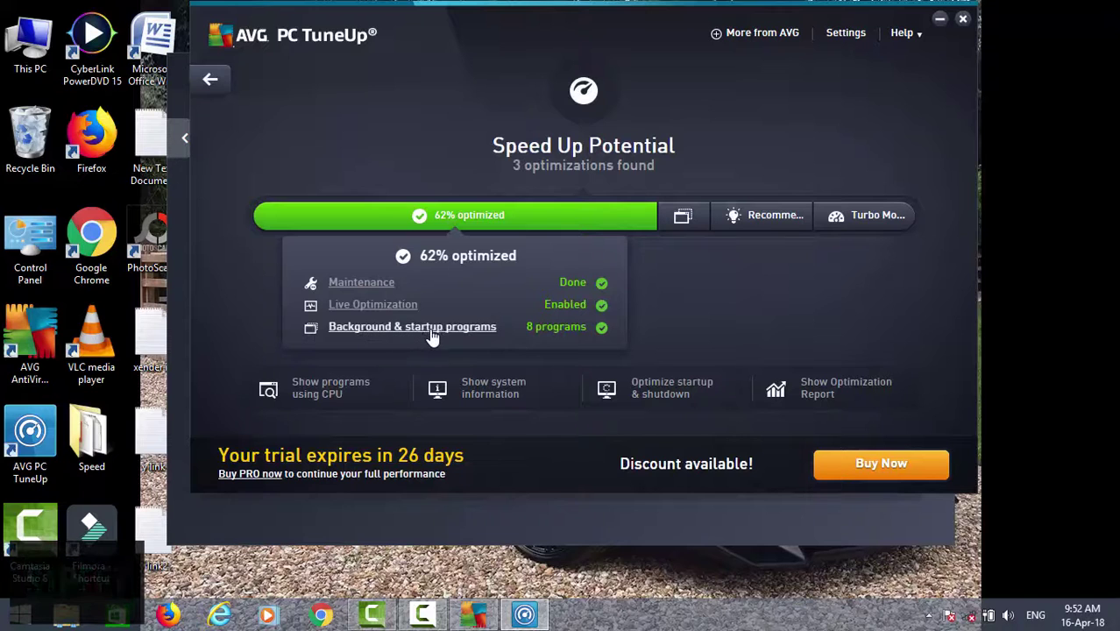
click(462, 332)
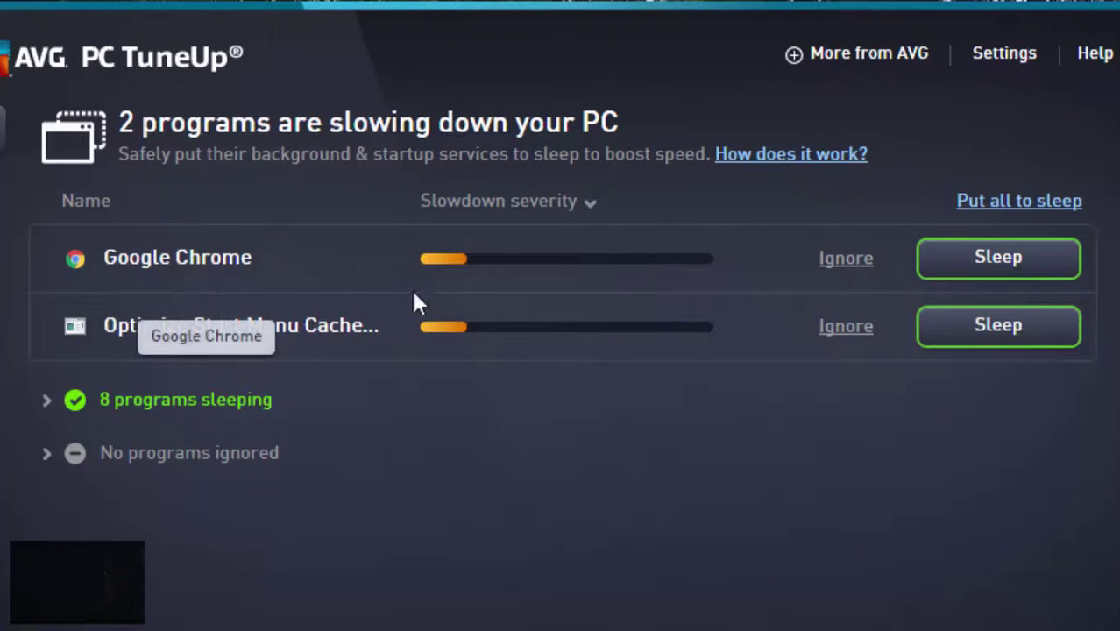
click(998, 263)
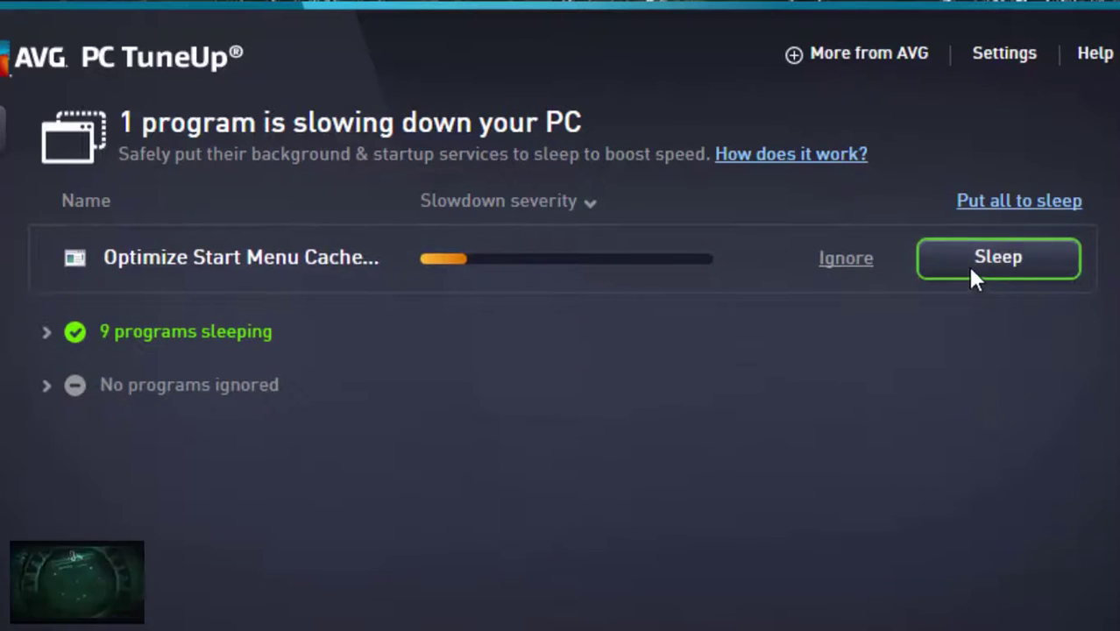
click(977, 261)
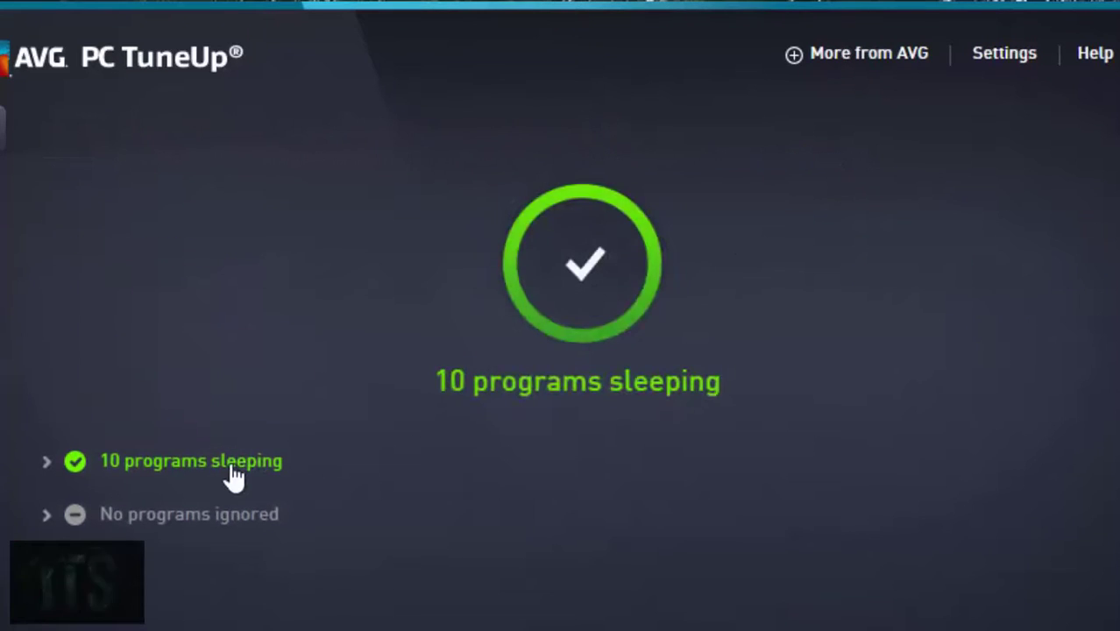
Look through the full list of sleeping programs and return to the Speed Up overview
click(230, 463)
scroll(245, 482, down, 3)
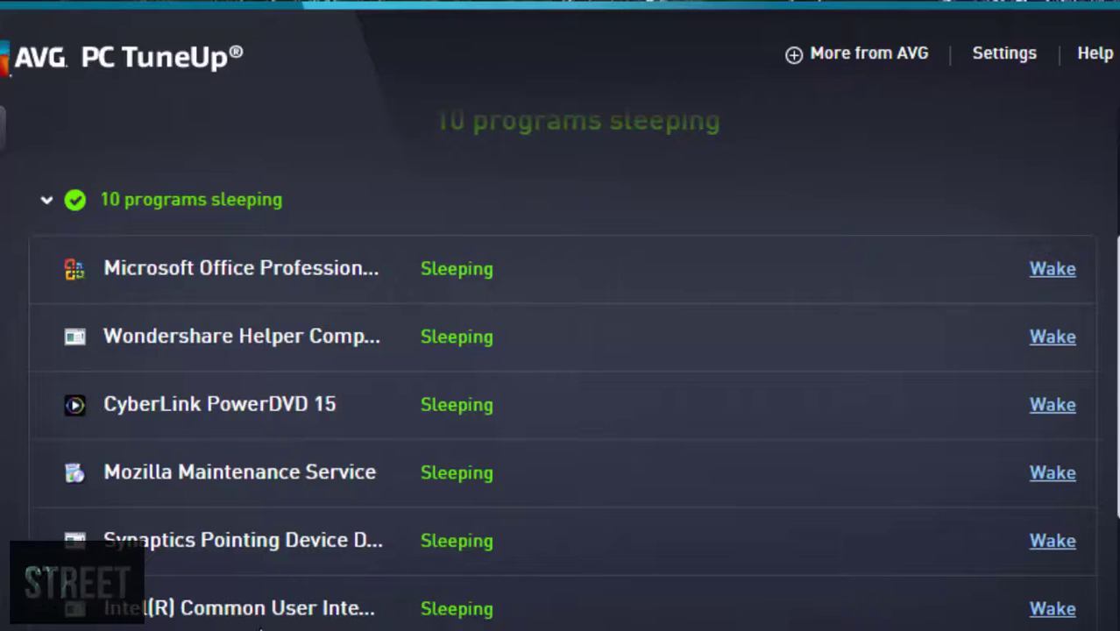
scroll(303, 490, down, 3)
mouse_move(307, 506)
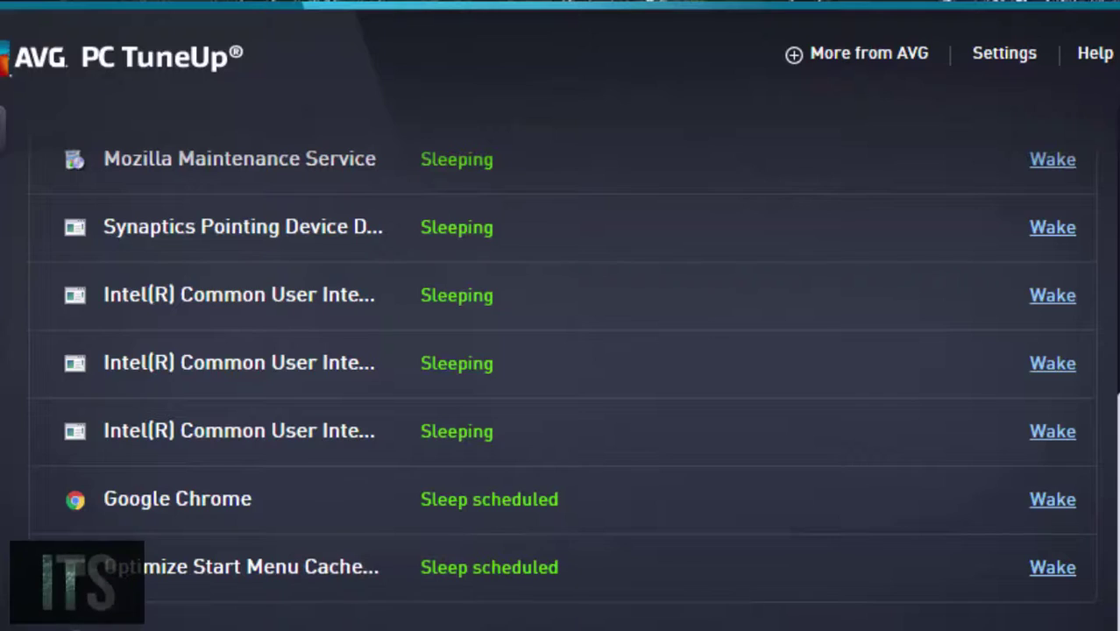
mouse_move(105, 473)
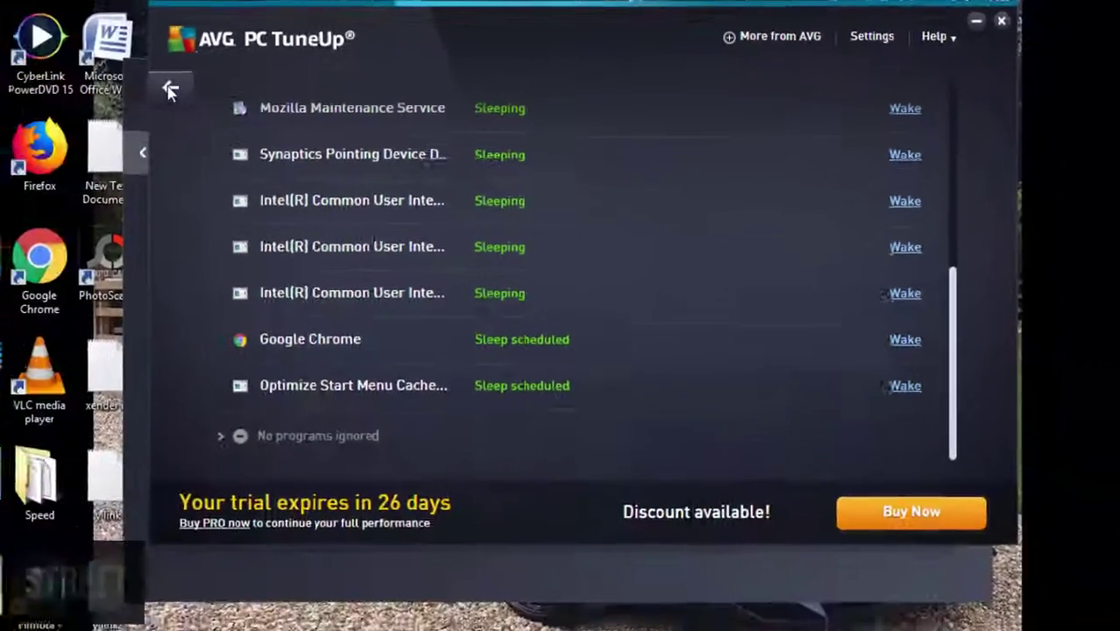
click(209, 79)
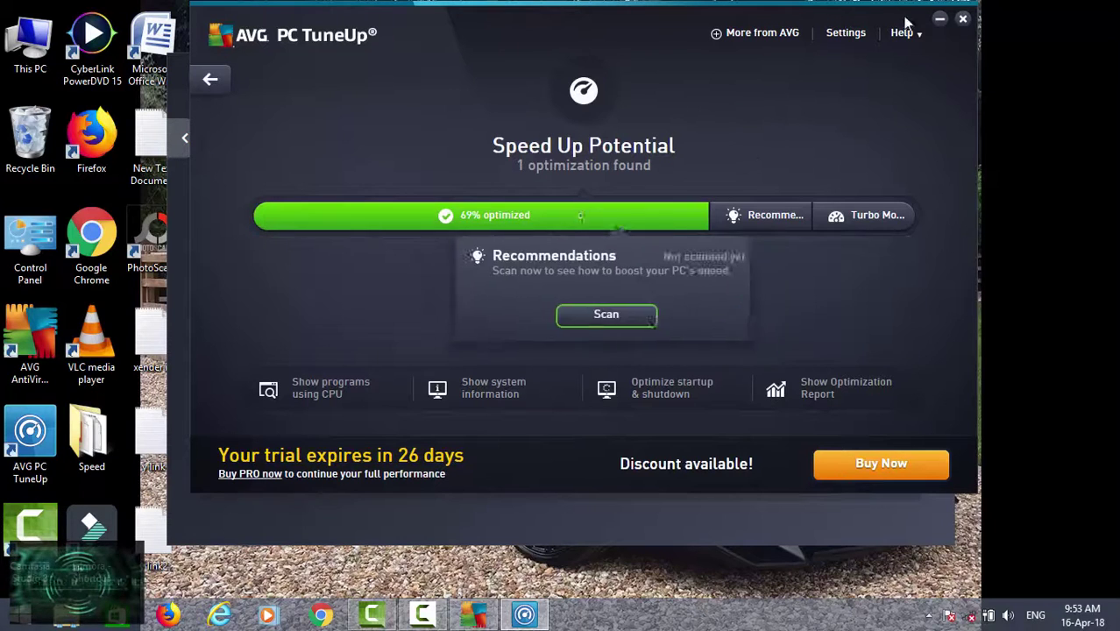
Close the AVG PC TuneUp and AVG AntiVirus windows and refresh the desktop three times
click(968, 19)
click(927, 74)
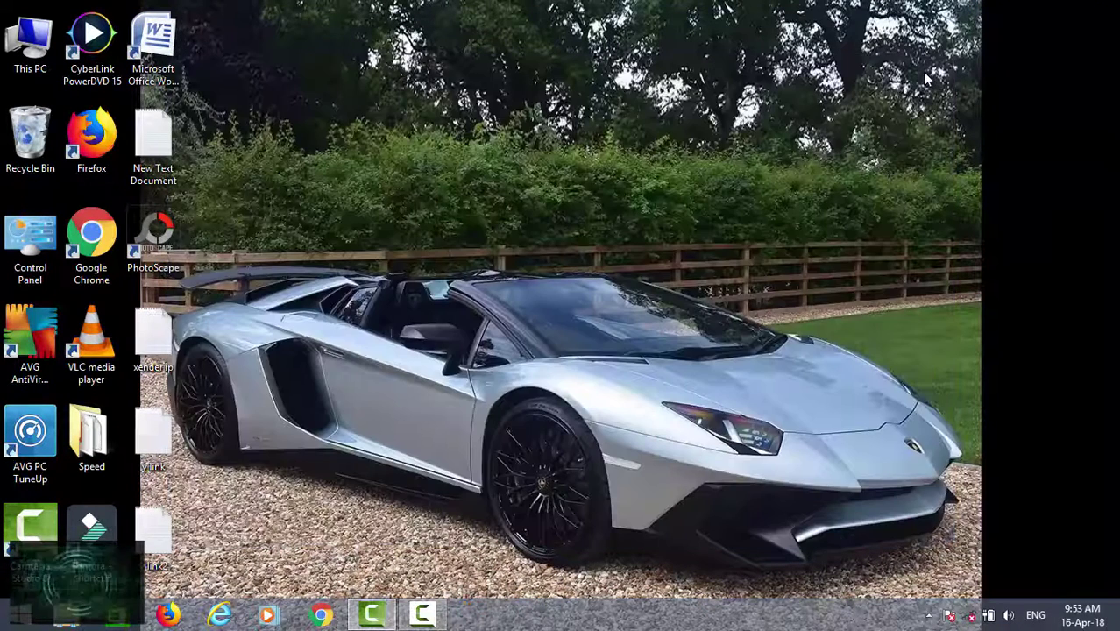
right_click(525, 223)
click(574, 270)
right_click(550, 248)
click(613, 296)
right_click(552, 248)
click(603, 297)
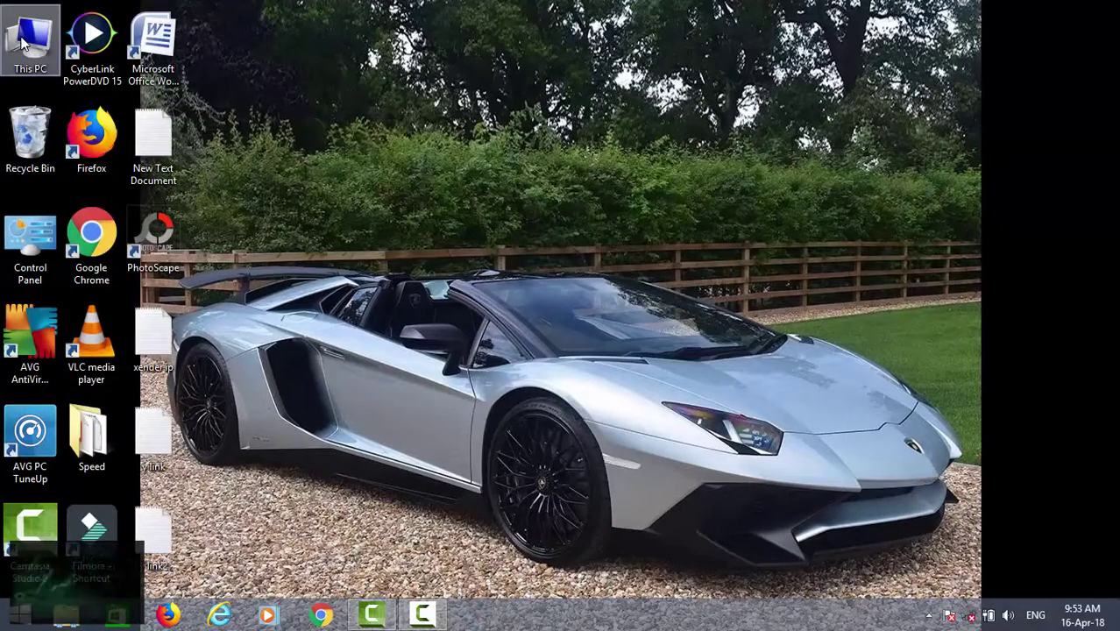
Open Local Disk (E:) in File Explorer and play the Pacific Rim (2013) movie in VLC media player
double_click(24, 42)
click(649, 220)
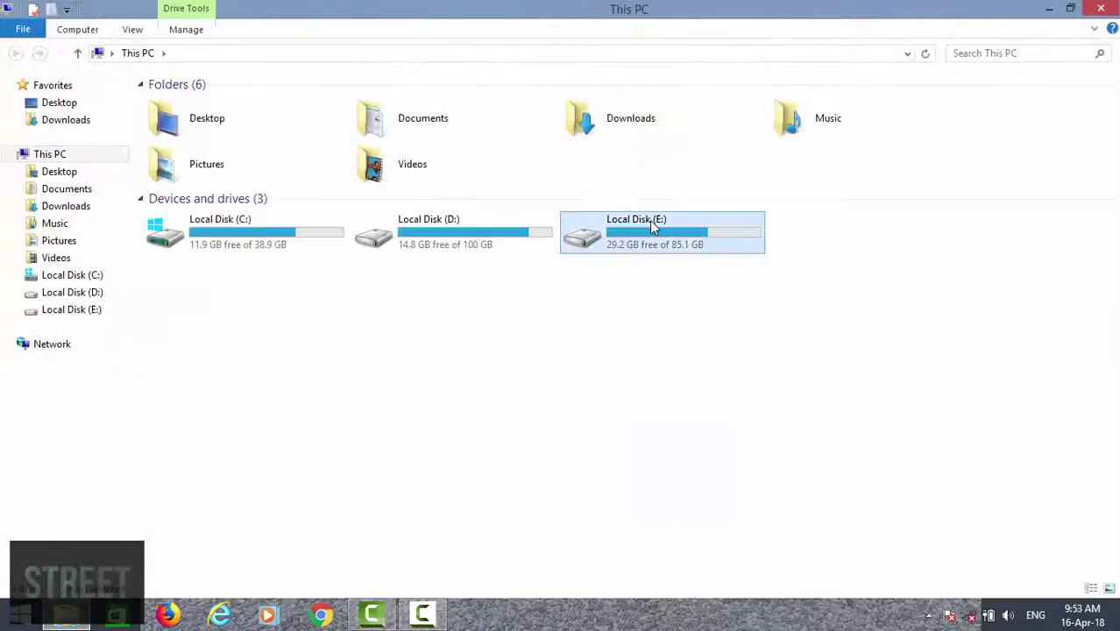
click(1053, 143)
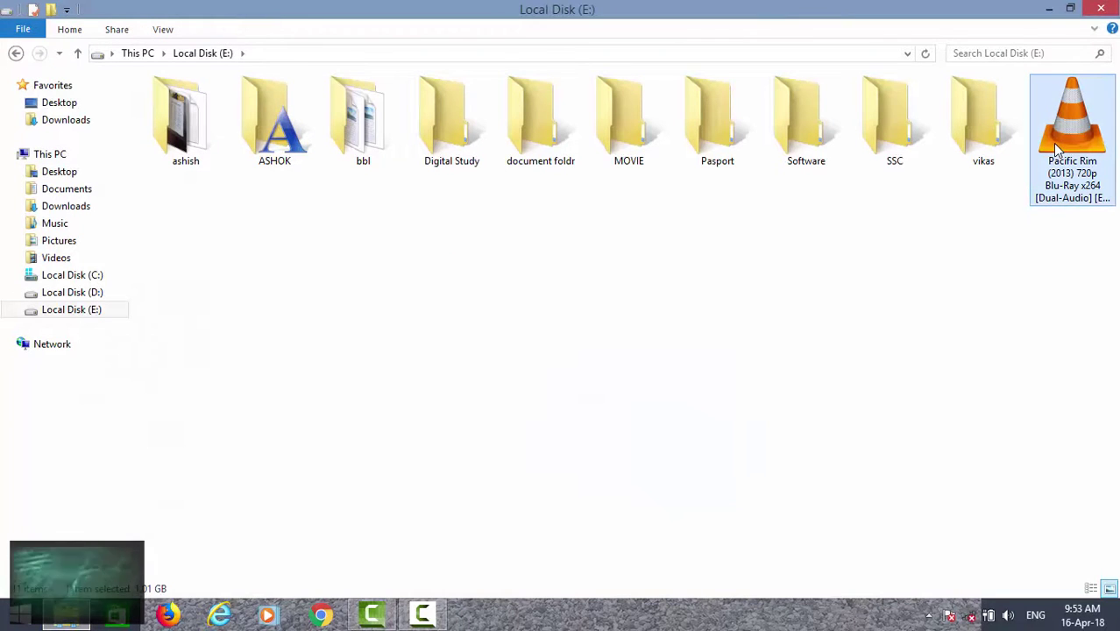
double_click(1054, 144)
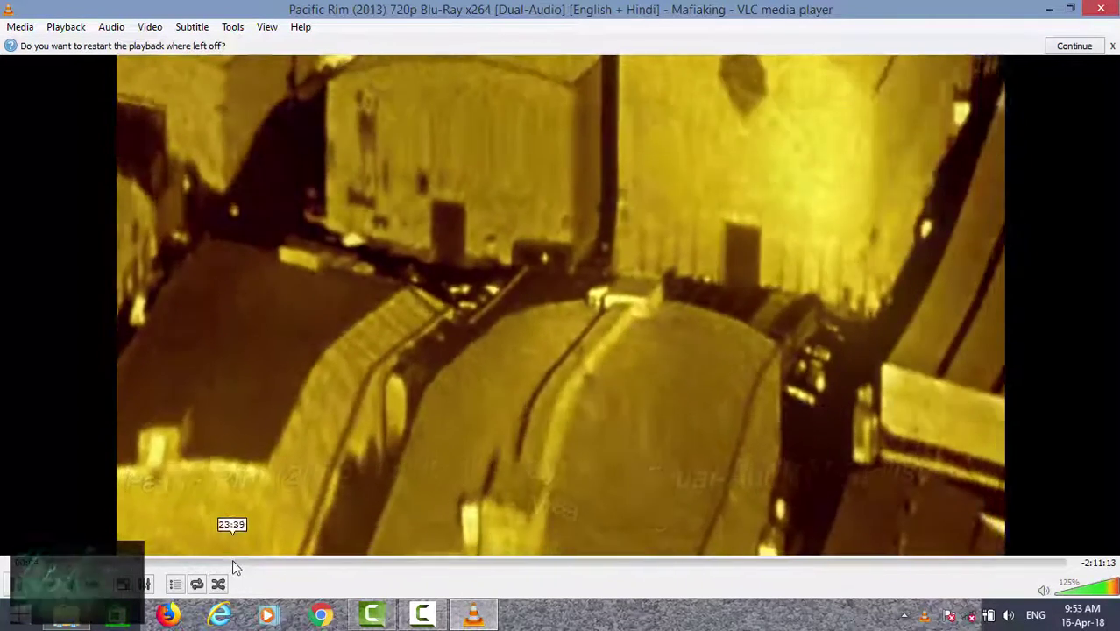
Test the movie's playback by jumping to about 23:39 and to just past its midpoint, and close the player
click(234, 561)
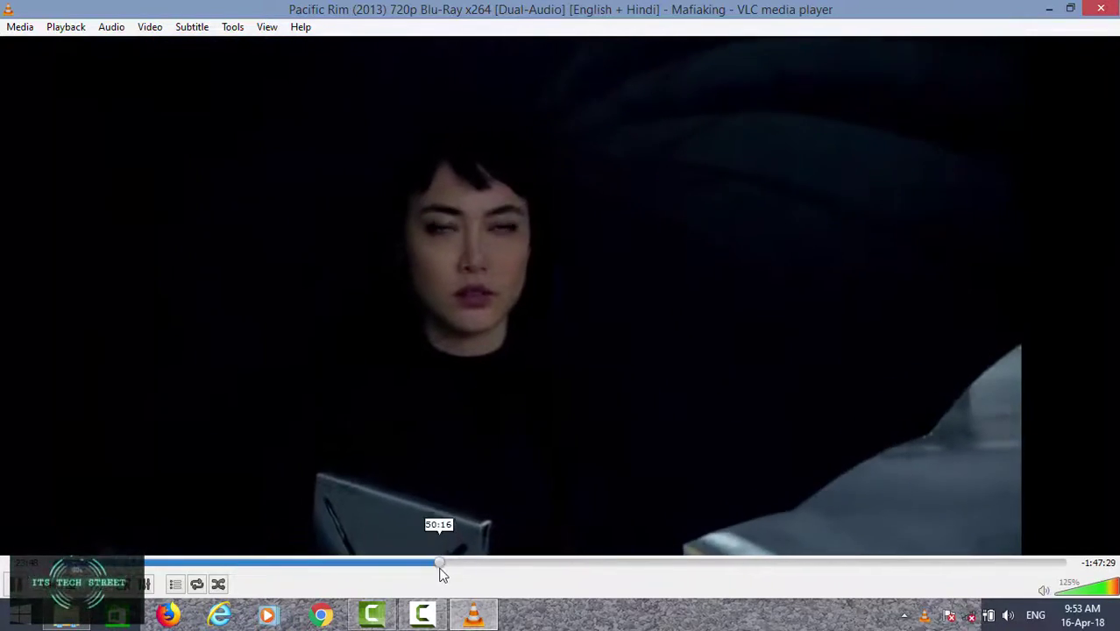
click(586, 566)
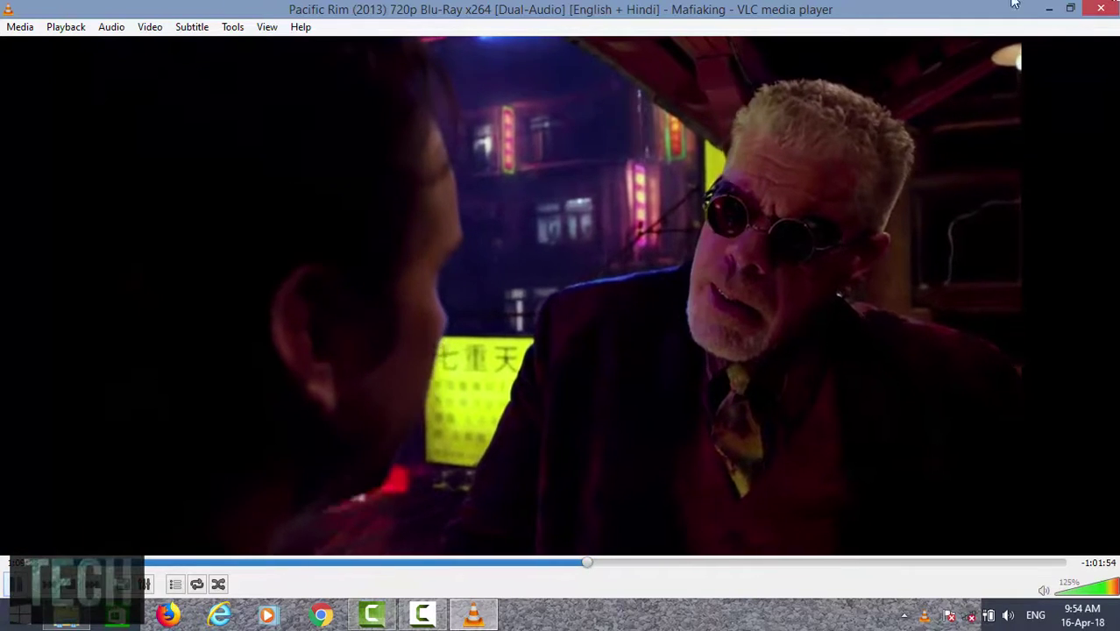
click(1100, 9)
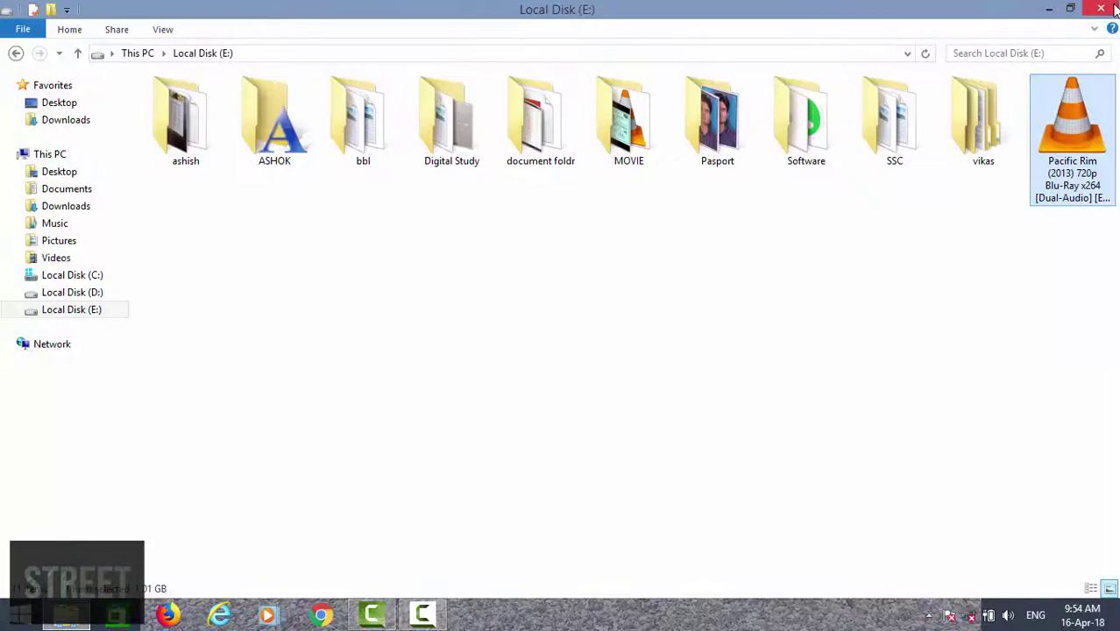
Close the Local Disk (E:) window and refresh the desktop
click(1112, 8)
right_click(531, 142)
click(576, 188)
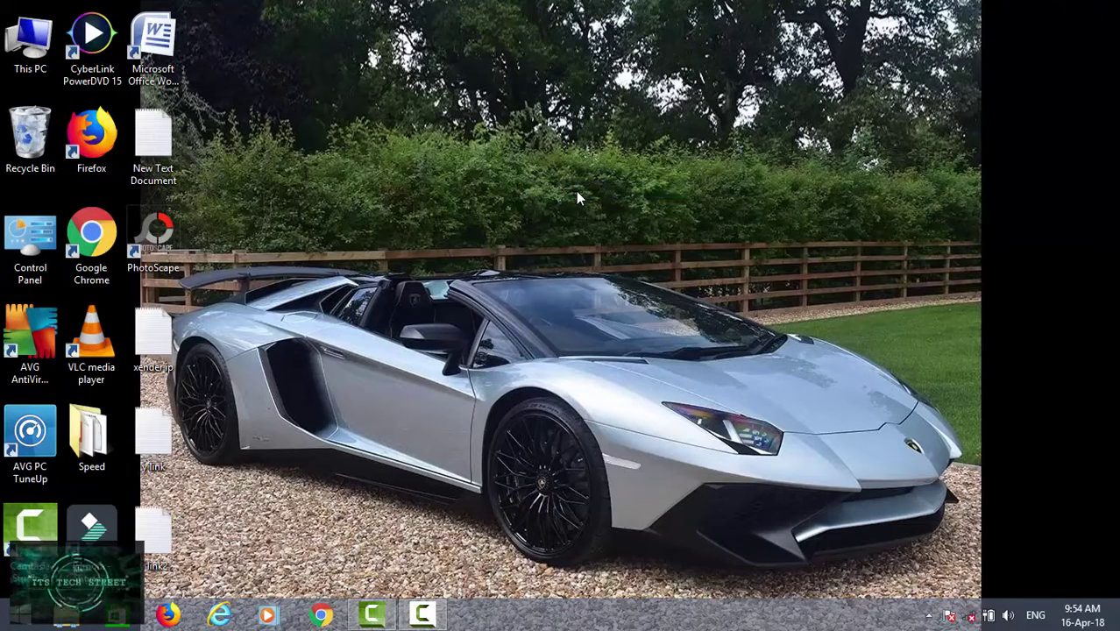